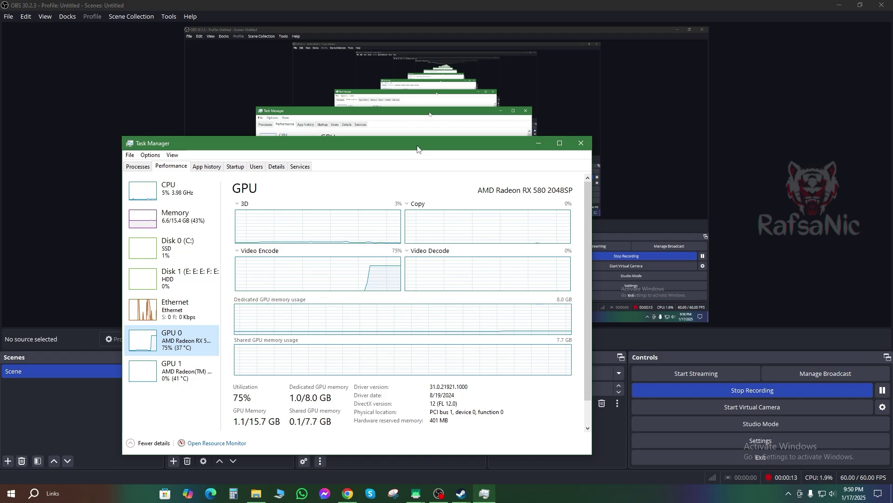
# Drag the Task Manager GPU window right so it sits over OBS.
pyautogui.moveTo(417, 146)
pyautogui.mouseDown()
pyautogui.moveTo(566, 135)
pyautogui.moveTo(420, 146)
pyautogui.mouseUp()
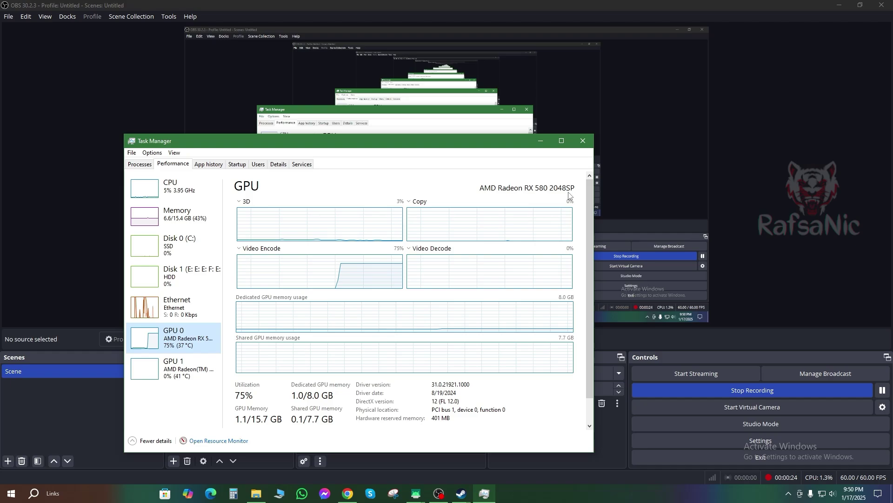
pyautogui.moveTo(489, 140); pyautogui.dragTo(521, 140)
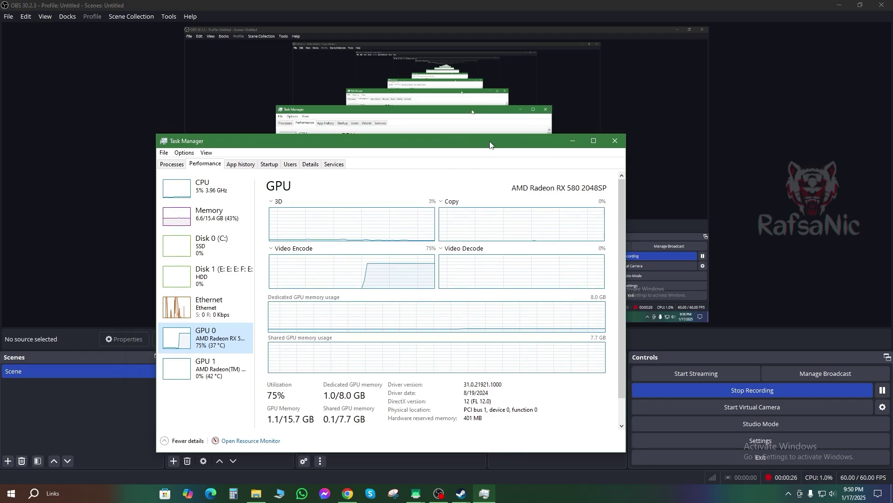
# Minimize Task Manager and open the Output page of OBS Settings.
pyautogui.click(573, 140)
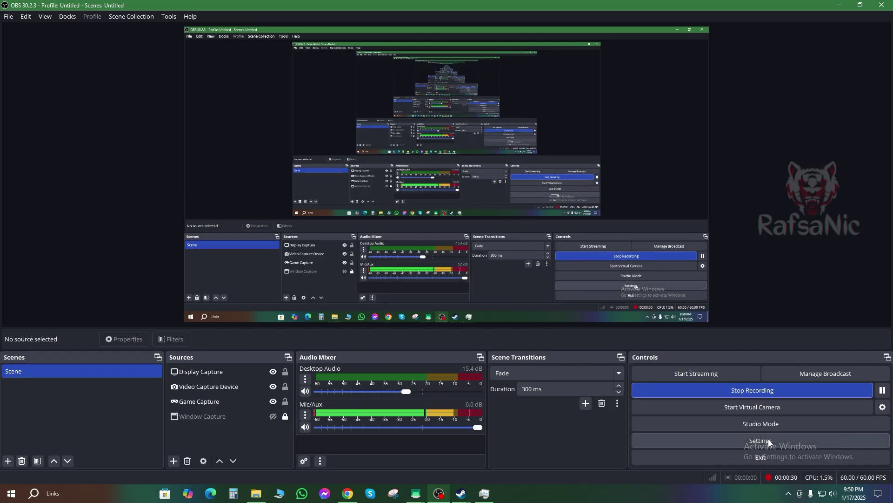
pyautogui.click(760, 440)
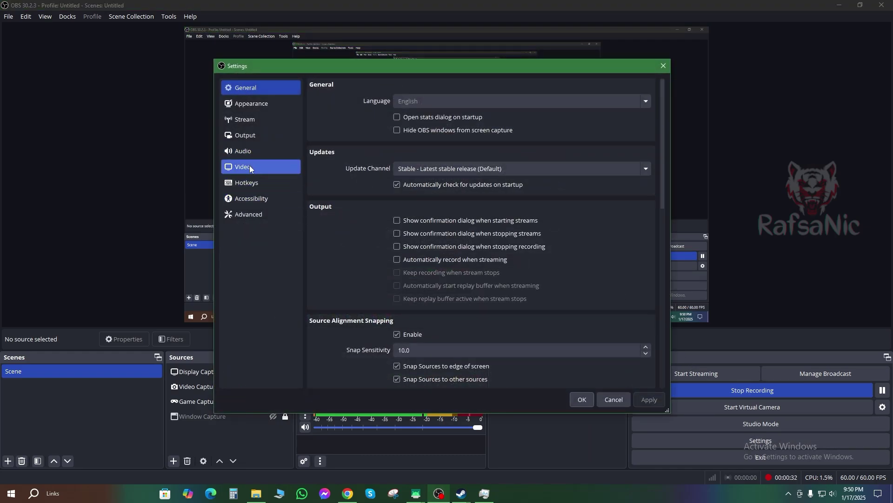
pyautogui.click(256, 136)
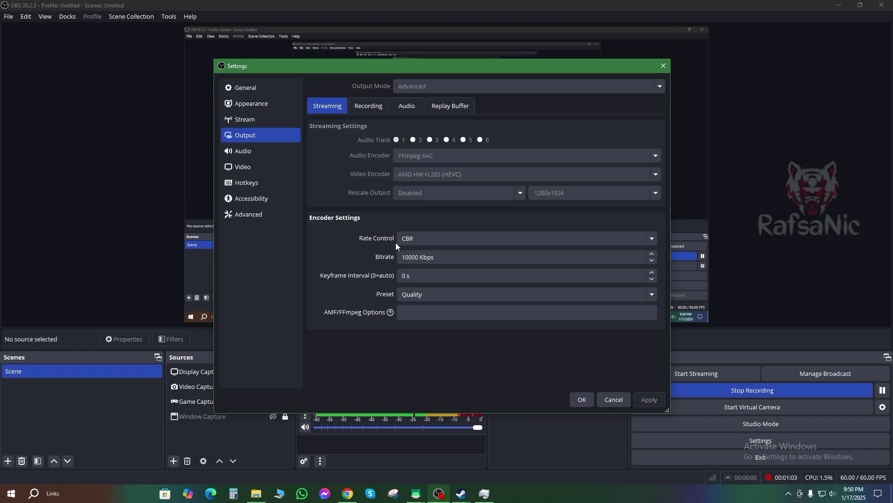
# Check that streaming keeps CBR, 10000 Kbps bitrate, auto keyframe interval and Quality preset.
pyautogui.click(461, 237)
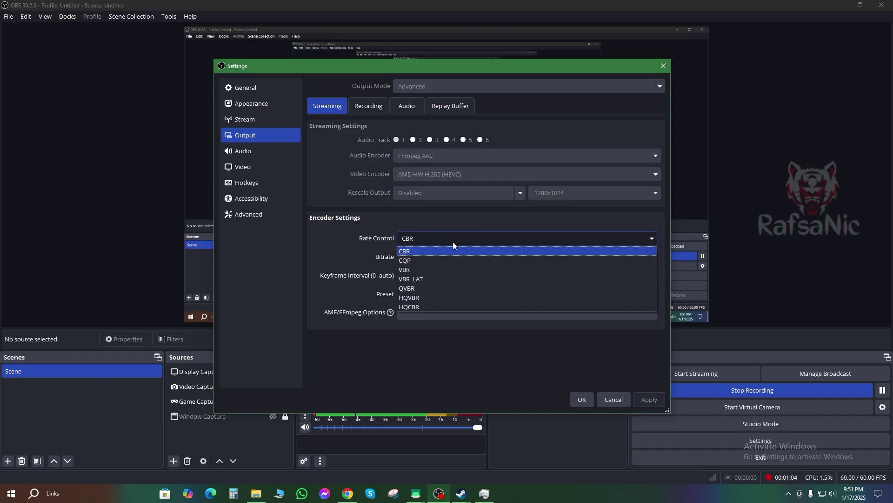
pyautogui.click(420, 251)
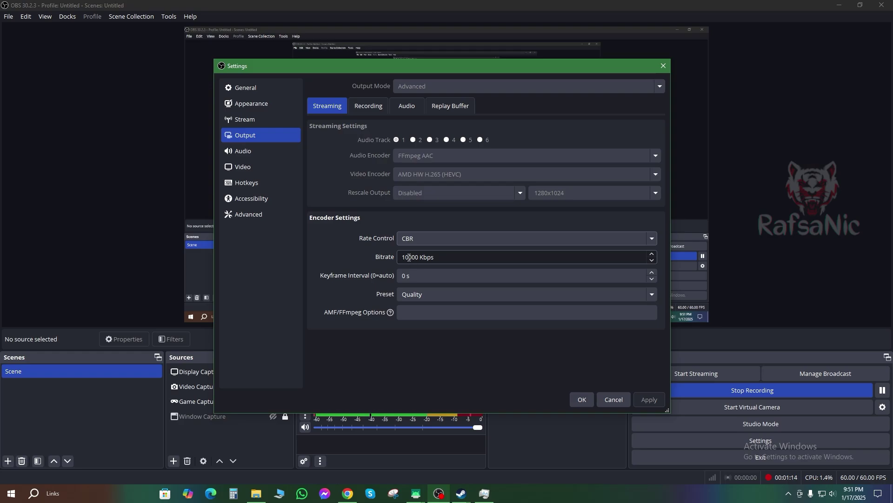
pyautogui.click(408, 256)
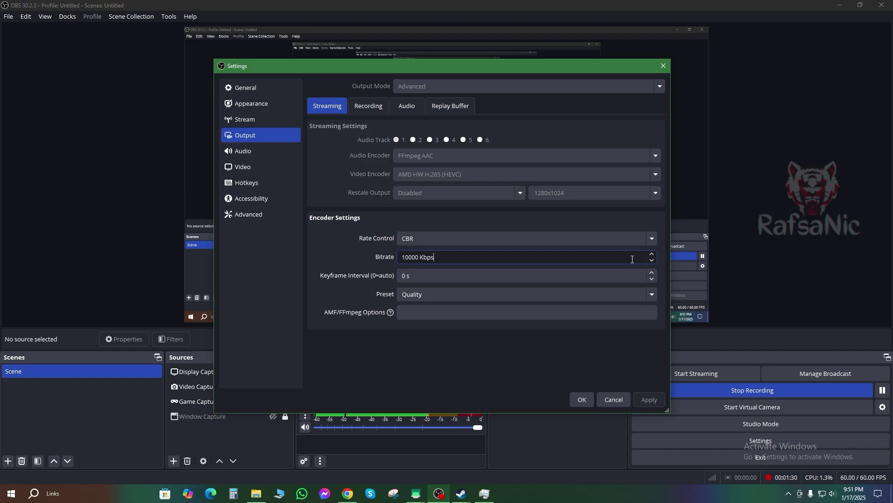
pyautogui.click(454, 275)
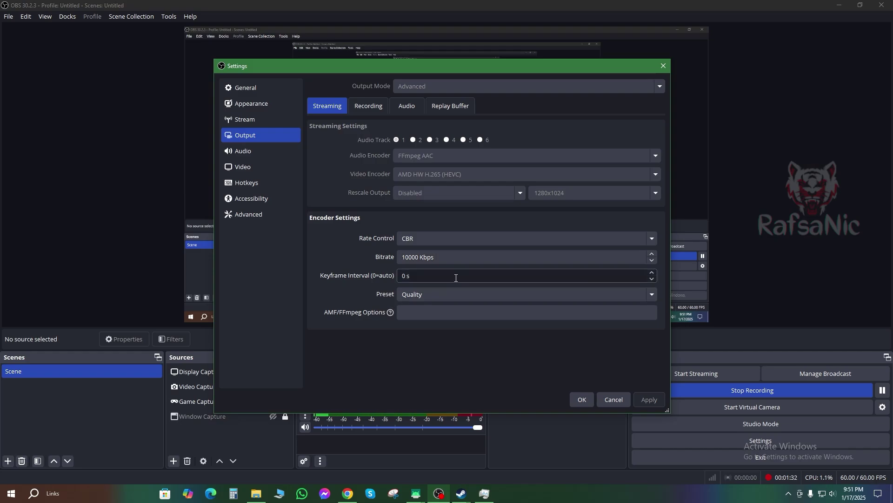
pyautogui.click(419, 257)
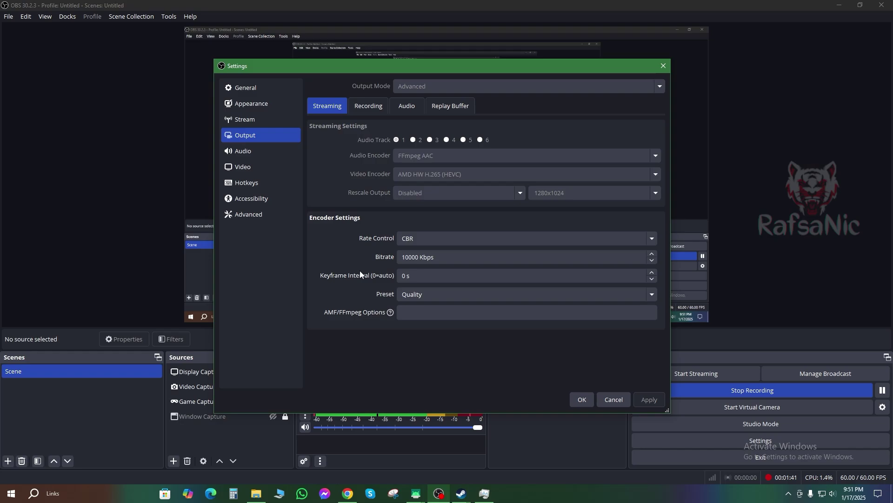
pyautogui.click(479, 296)
pyautogui.click(418, 303)
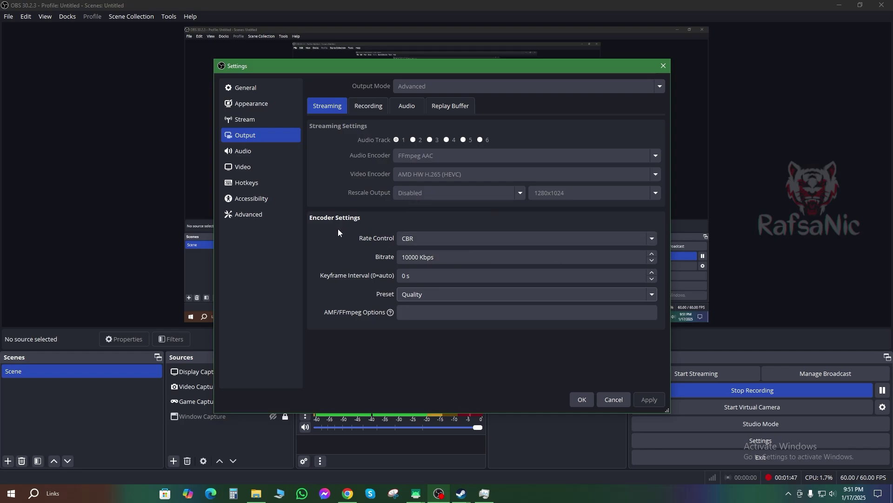
# Review the Recording tab (AMD H.264, CQP 18) and Audio tab, then return to Streaming.
pyautogui.click(367, 108)
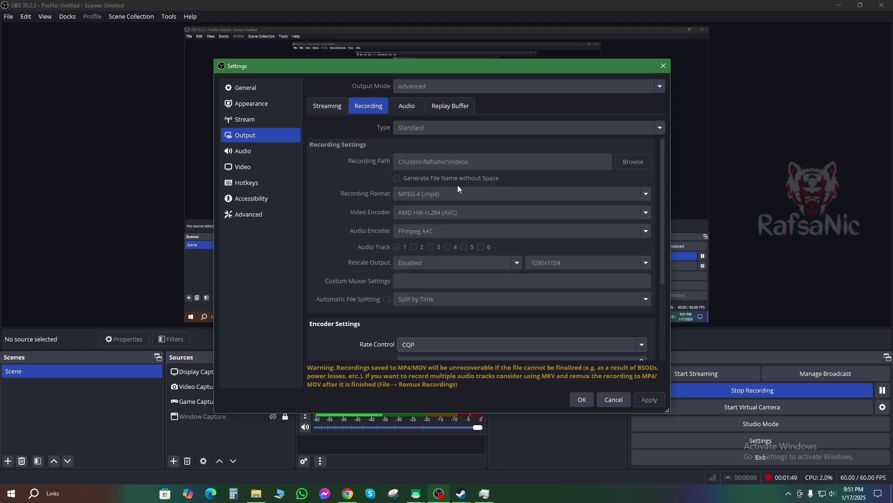
pyautogui.scroll(-3, 457, 185)
pyautogui.scroll(-2, 454, 209)
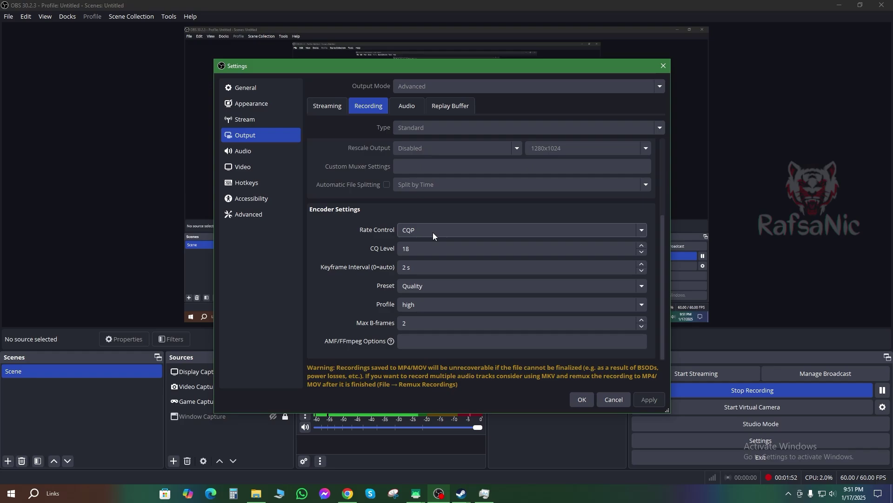
pyautogui.scroll(5, 436, 291)
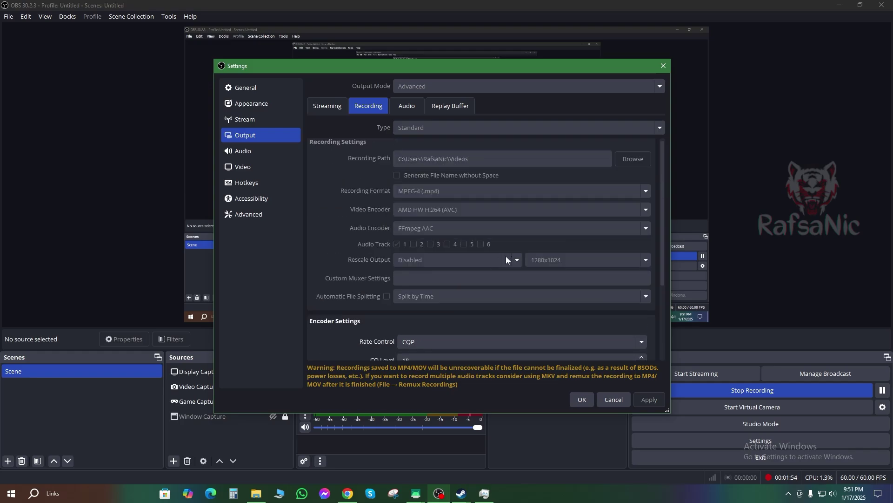
pyautogui.click(407, 105)
pyautogui.click(327, 105)
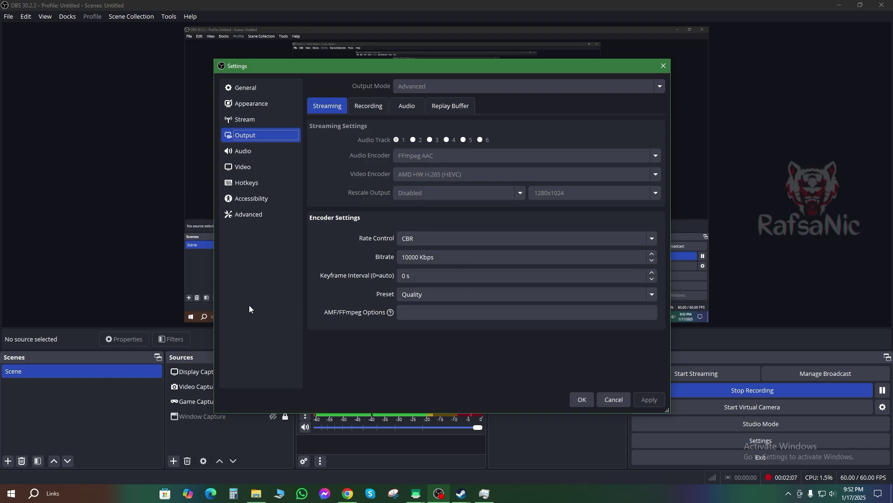
# Browse the Audio, Video (1920x1080, 60 FPS), General and Output pages, then confirm with OK.
pyautogui.click(243, 150)
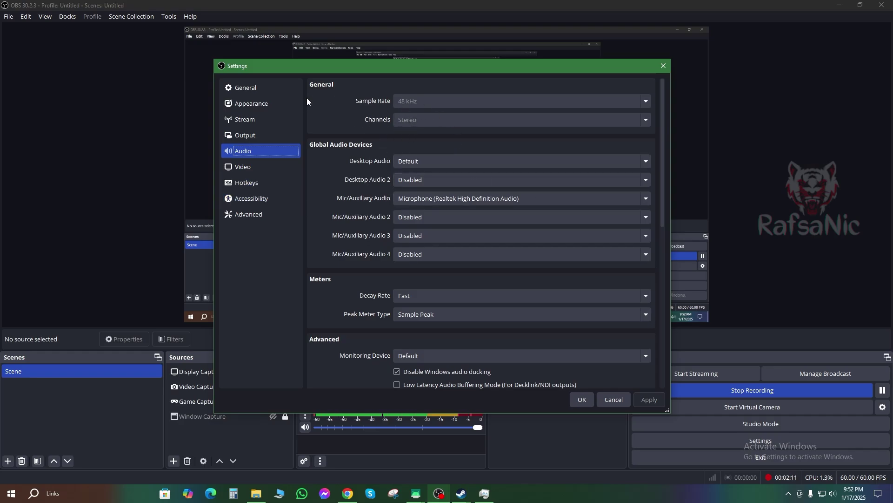
pyautogui.click(242, 167)
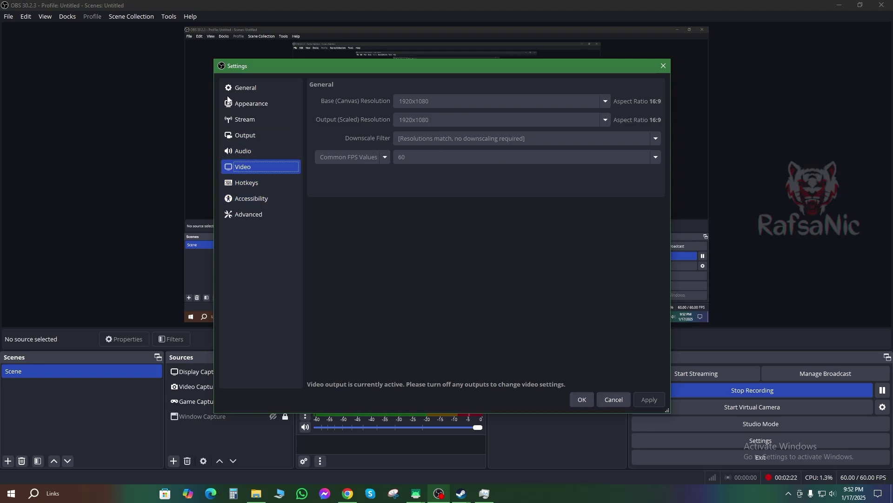
pyautogui.click(251, 103)
pyautogui.click(245, 87)
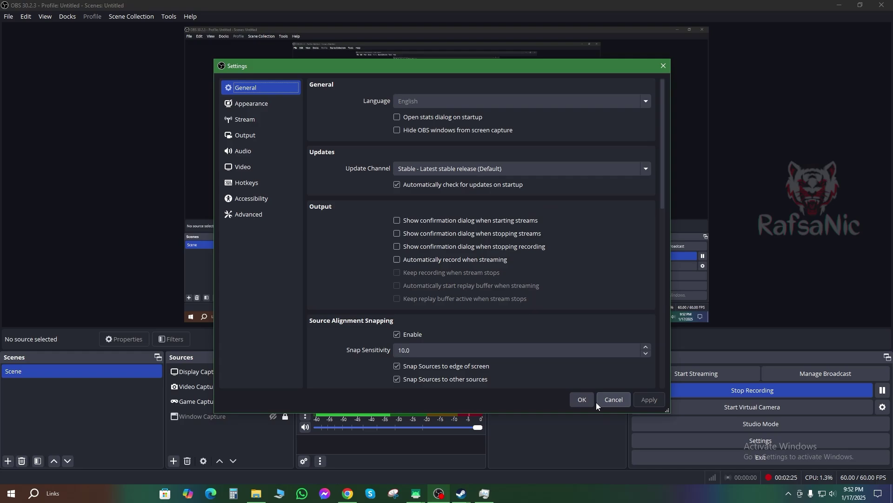
pyautogui.click(244, 151)
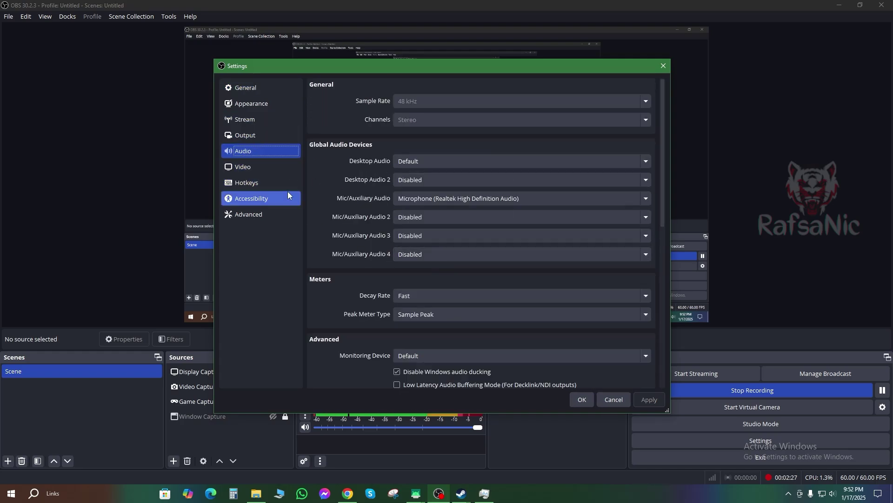
pyautogui.click(258, 136)
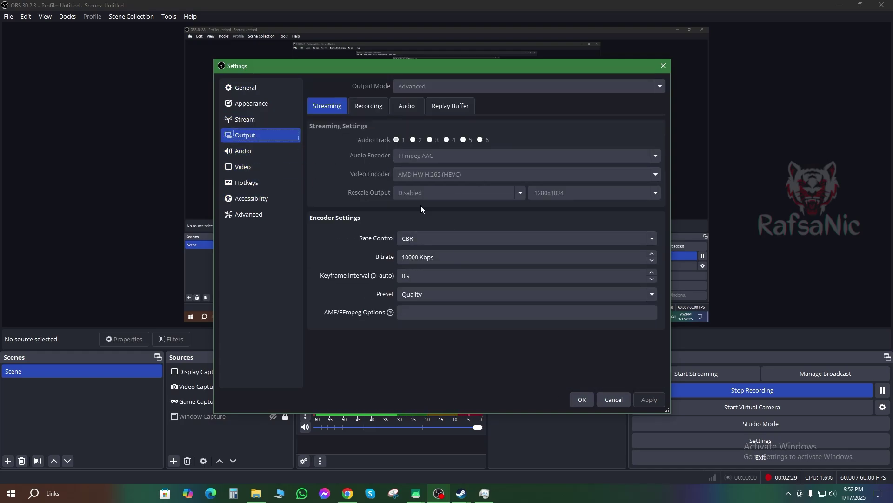
pyautogui.click(583, 401)
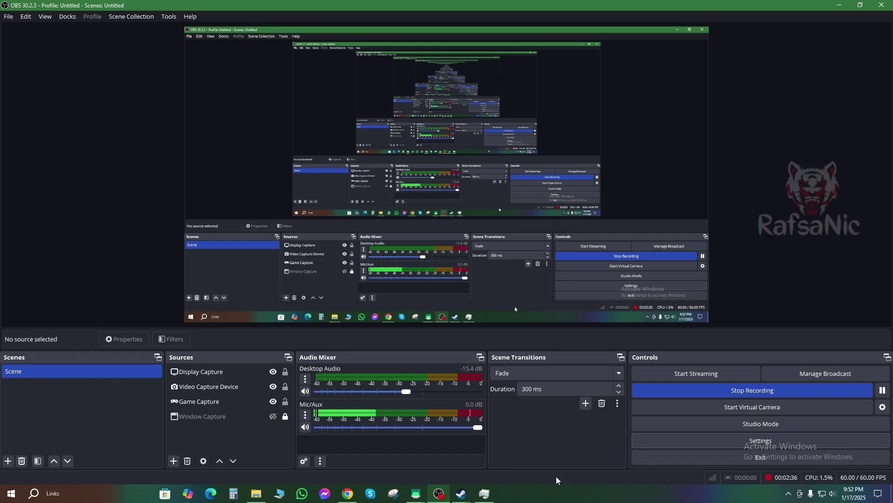
# Restore Task Manager from the taskbar and show the Ryzen 5 5600G CPU page.
pyautogui.click(483, 493)
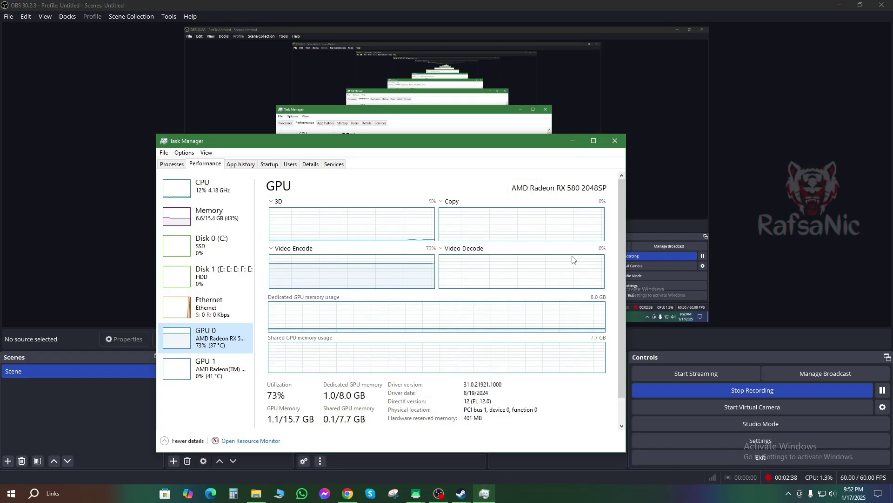
pyautogui.click(206, 187)
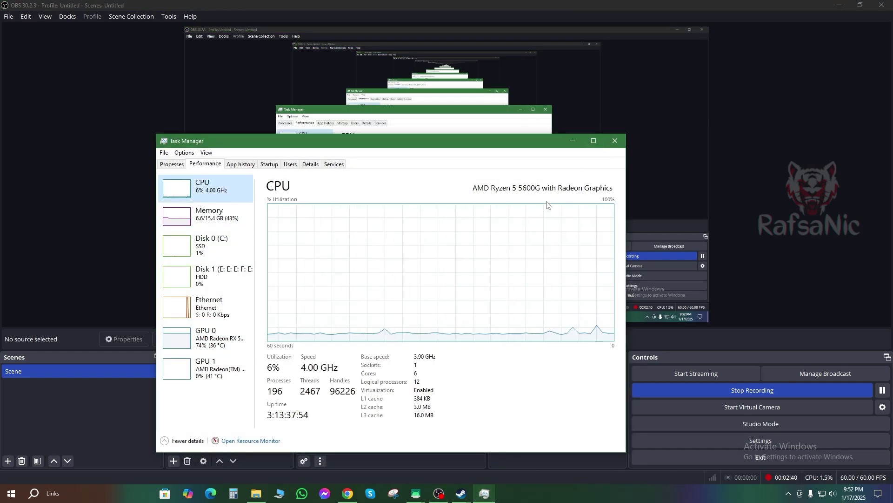